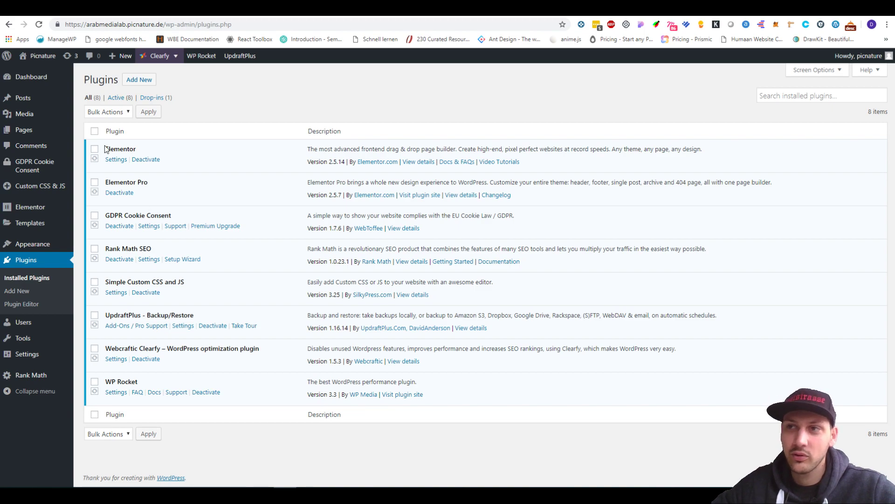
# Highlight the Elementor, Elementor Pro and GDPR Cookie Consent names in the plugins list.
pyautogui.doubleClick(119, 150)
pyautogui.moveTo(105, 182); pyautogui.dragTo(148, 184)
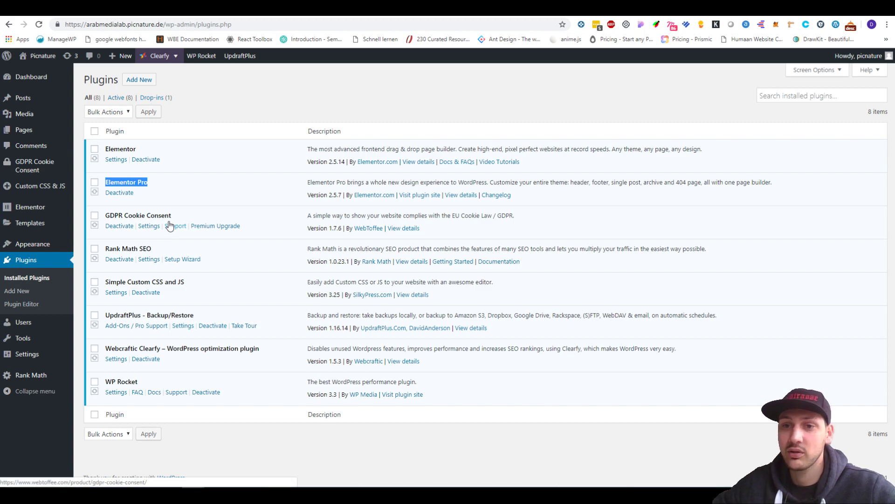
pyautogui.moveTo(105, 215); pyautogui.dragTo(174, 217)
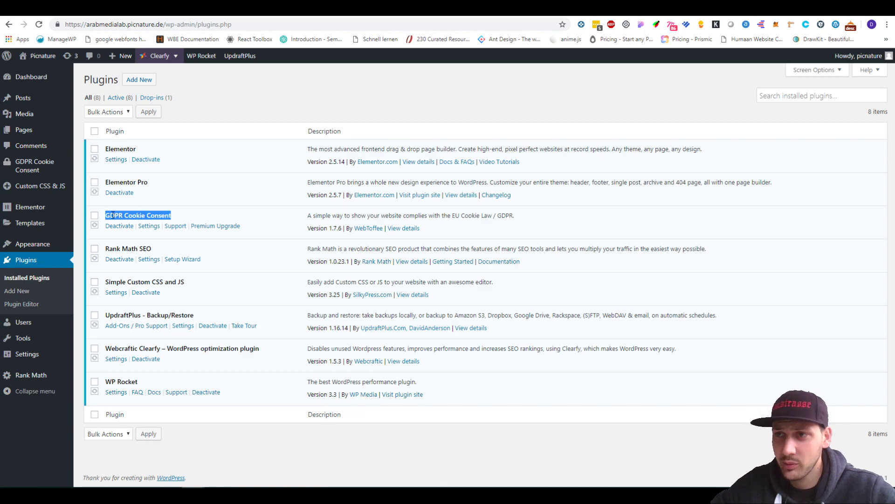
pyautogui.moveTo(105, 216); pyautogui.dragTo(174, 215)
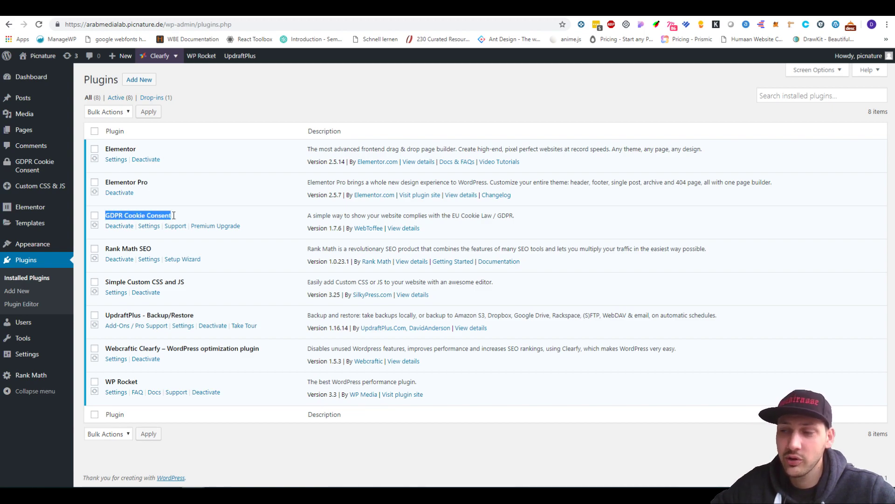
# Browse GDPR Cookie Consent's cookie bar styles and Show Again Tab, then view Cookie List.
pyautogui.click(148, 226)
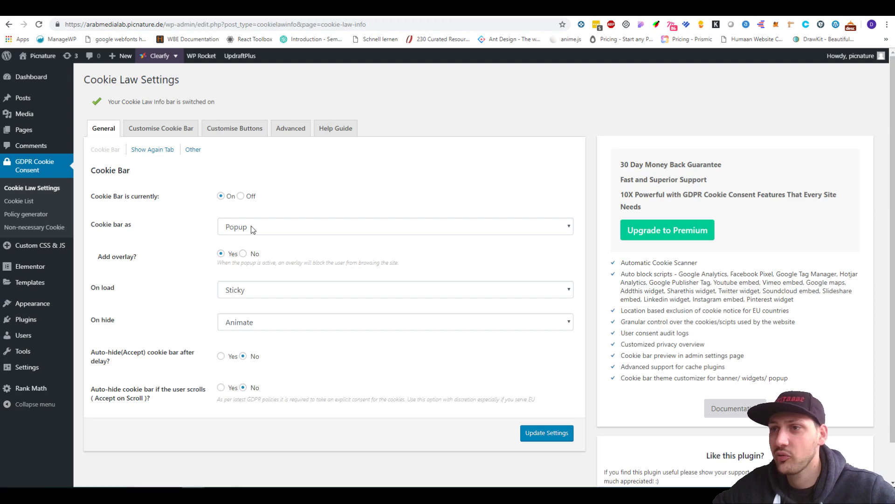
pyautogui.click(251, 226)
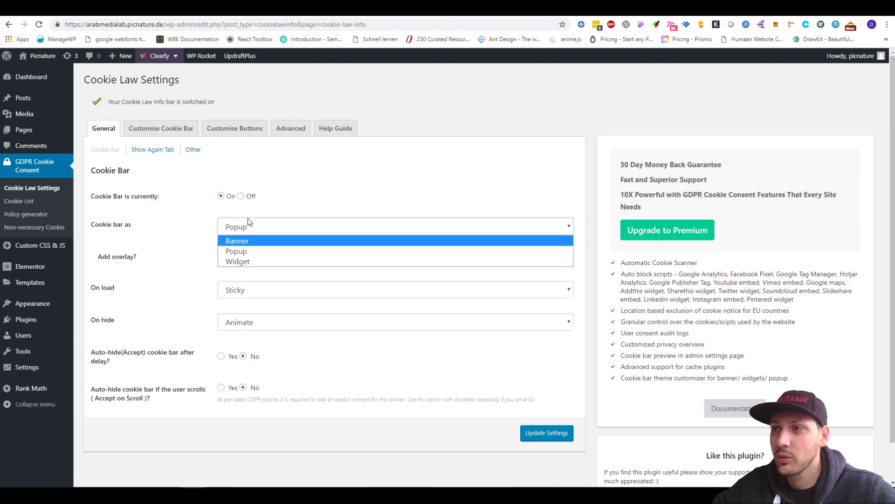
pyautogui.click(248, 218)
pyautogui.click(253, 227)
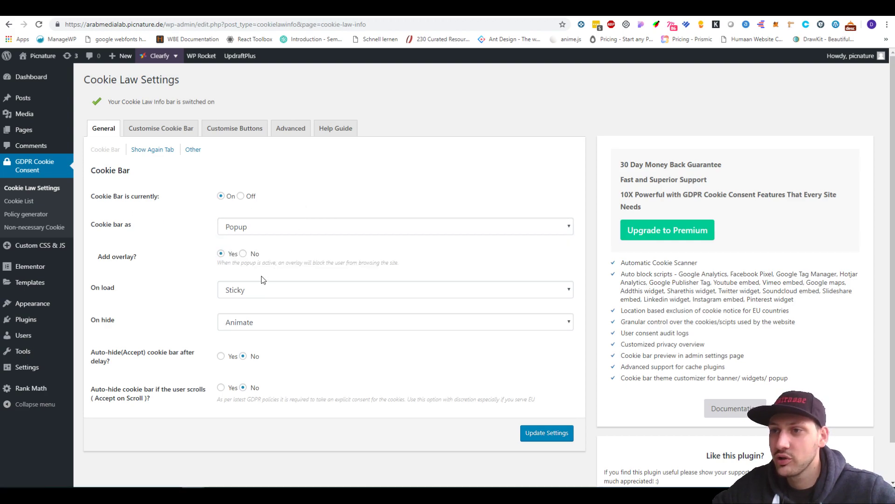
pyautogui.click(151, 149)
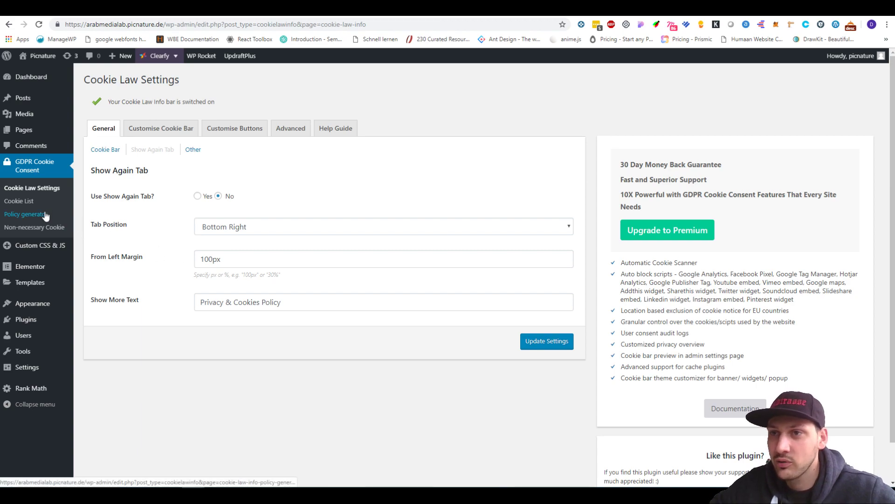
pyautogui.click(20, 201)
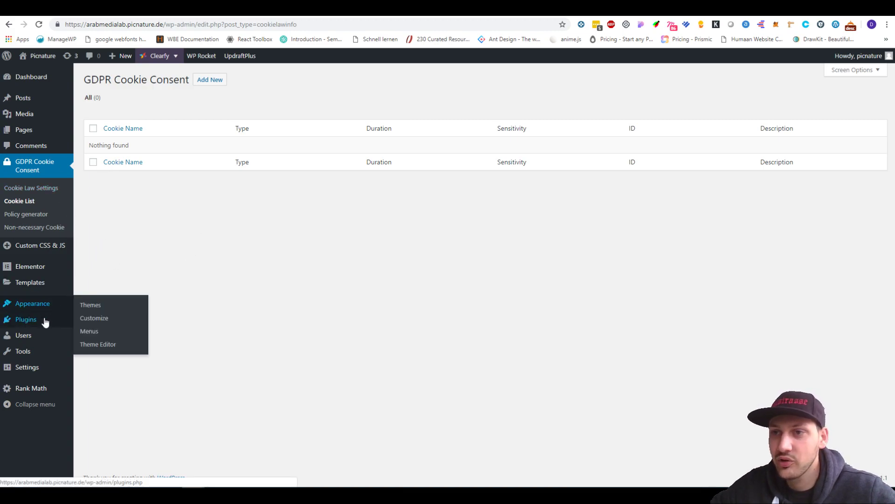
# Return to Plugins and highlight the GDPR Cookie Consent and Rank Math SEO names.
pyautogui.click(97, 322)
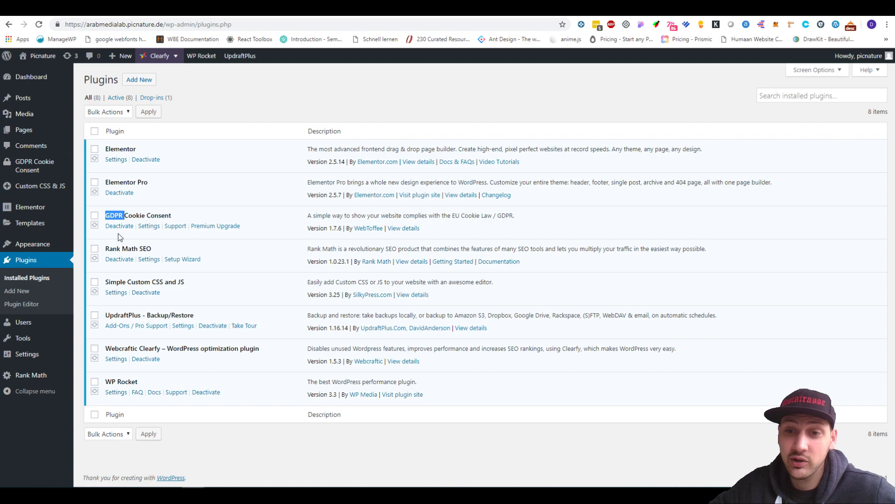
pyautogui.click(154, 213)
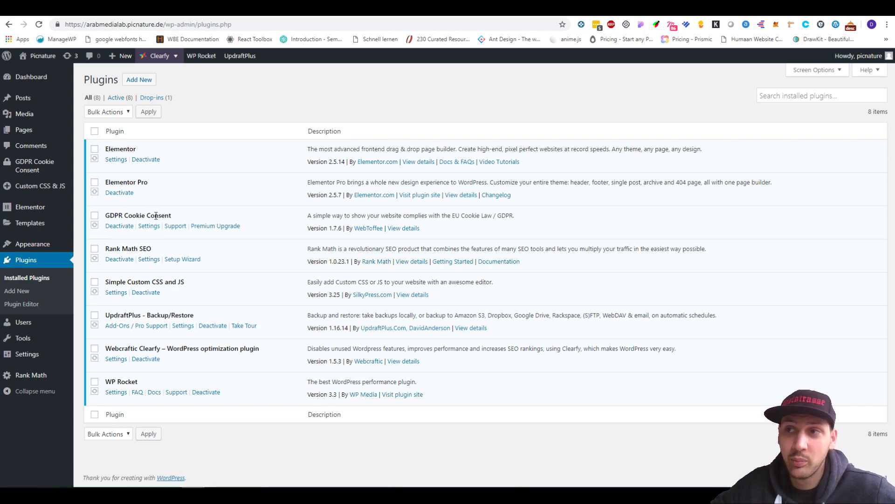
pyautogui.tripleClick(158, 215)
pyautogui.click(120, 217)
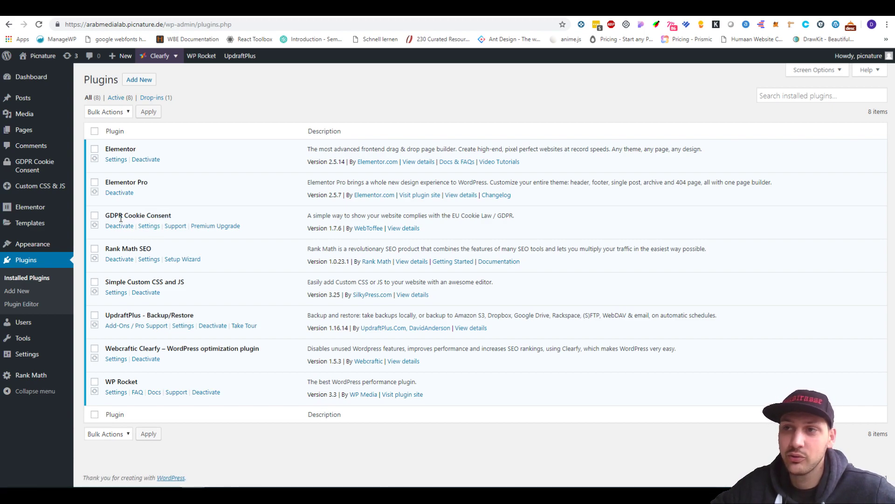
pyautogui.moveTo(121, 216); pyautogui.dragTo(154, 218)
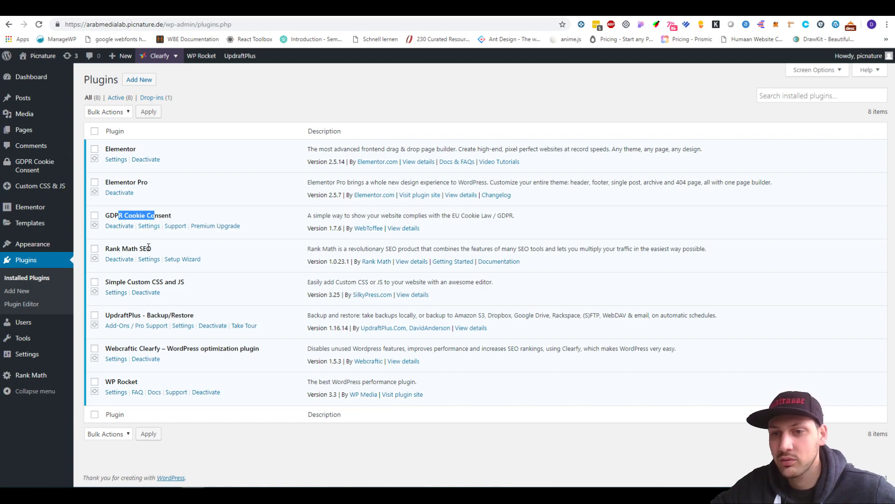
pyautogui.click(145, 215)
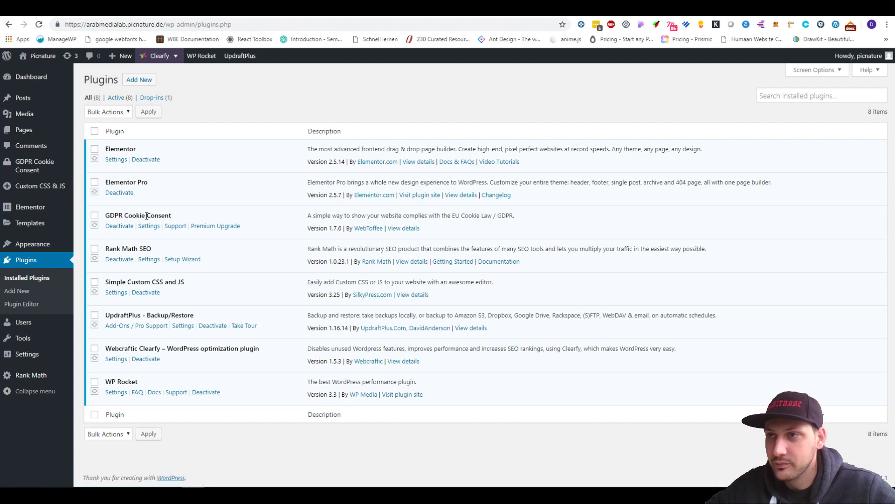
pyautogui.moveTo(112, 249); pyautogui.dragTo(162, 249)
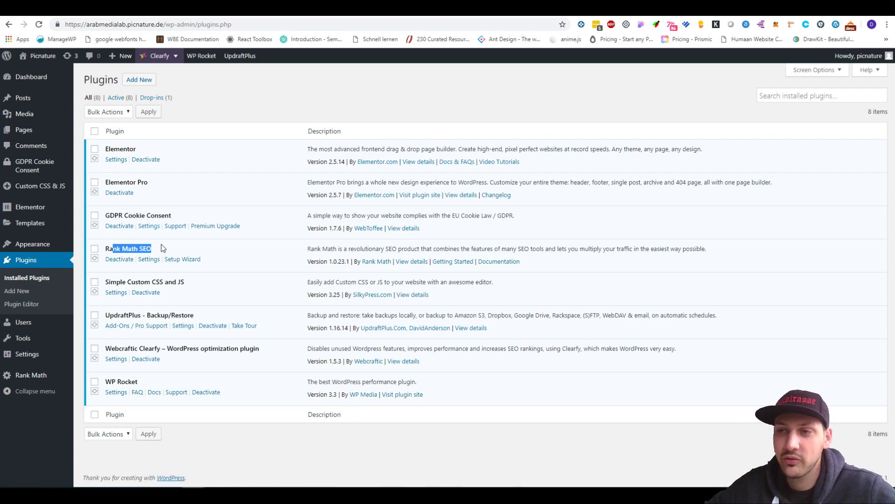
# Open Rank Math SEO settings, view the Images options, then return to Links.
pyautogui.click(148, 259)
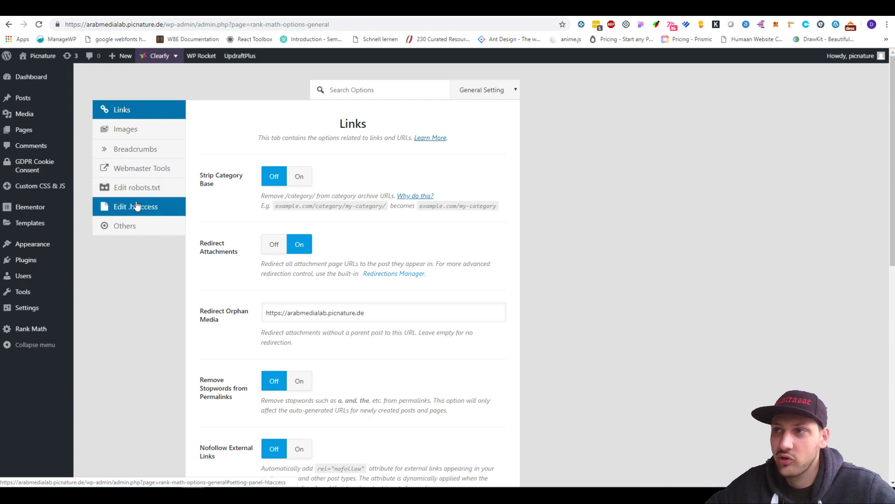
pyautogui.scroll(-5, 242, 229)
pyautogui.scroll(-5, 241, 228)
pyautogui.scroll(-2, 241, 229)
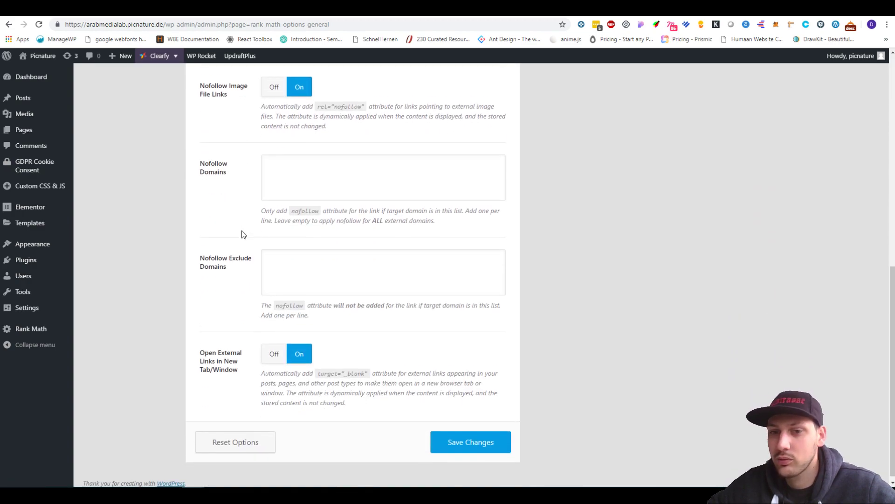
pyautogui.scroll(10, 242, 230)
pyautogui.scroll(3, 231, 217)
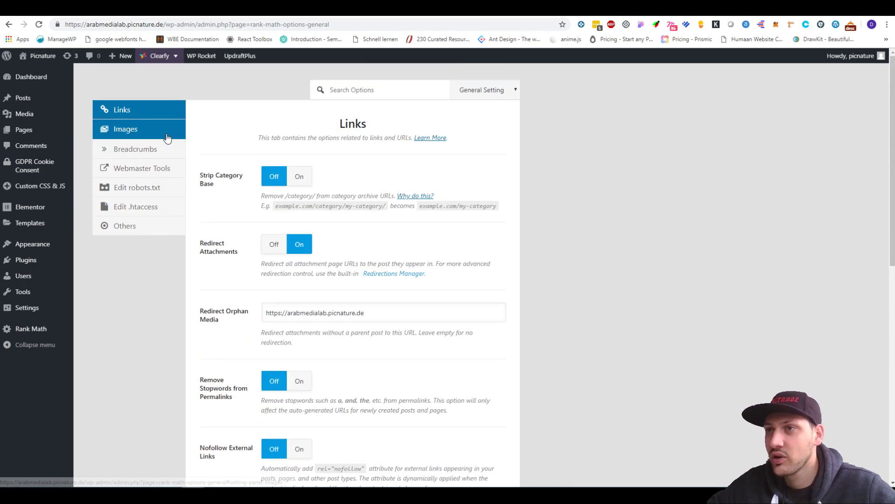
pyautogui.click(126, 128)
pyautogui.click(142, 111)
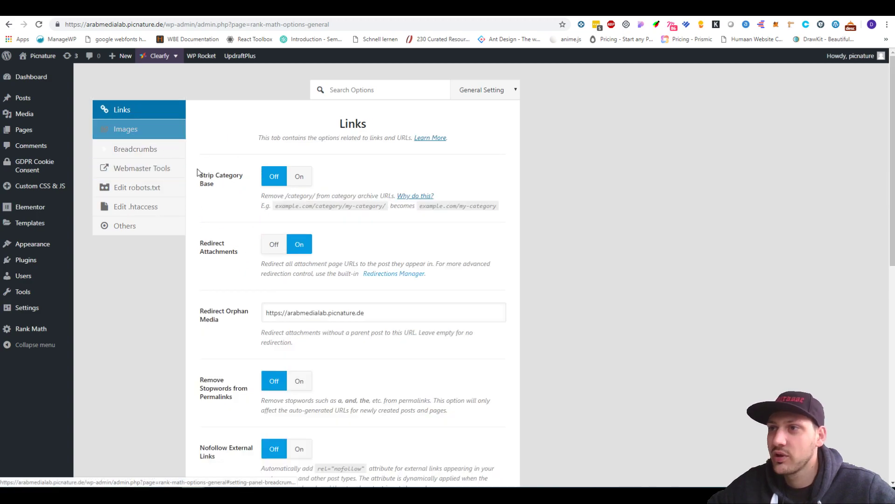
pyautogui.scroll(-5, 230, 210)
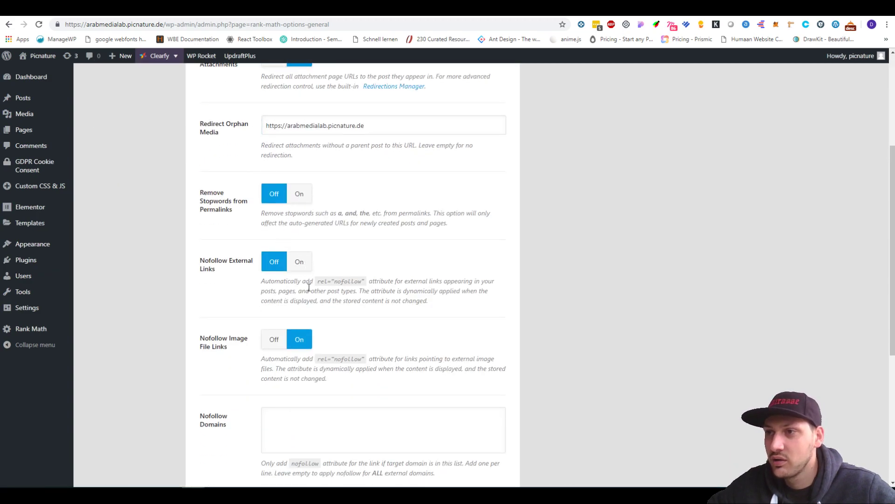
pyautogui.scroll(-5, 312, 245)
pyautogui.scroll(-4, 310, 278)
pyautogui.scroll(10, 310, 278)
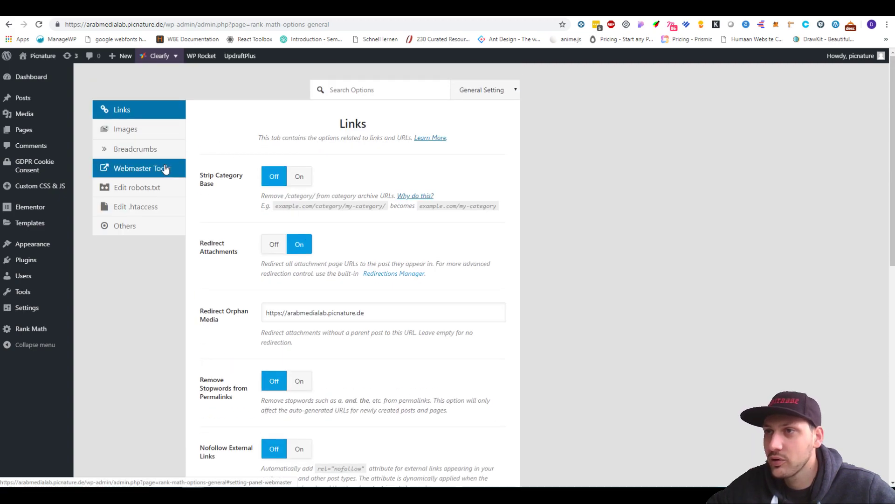
# Browse Rank Math's webmaster tools, robots.txt editor and Edit .htaccess settings without changes.
pyautogui.click(142, 168)
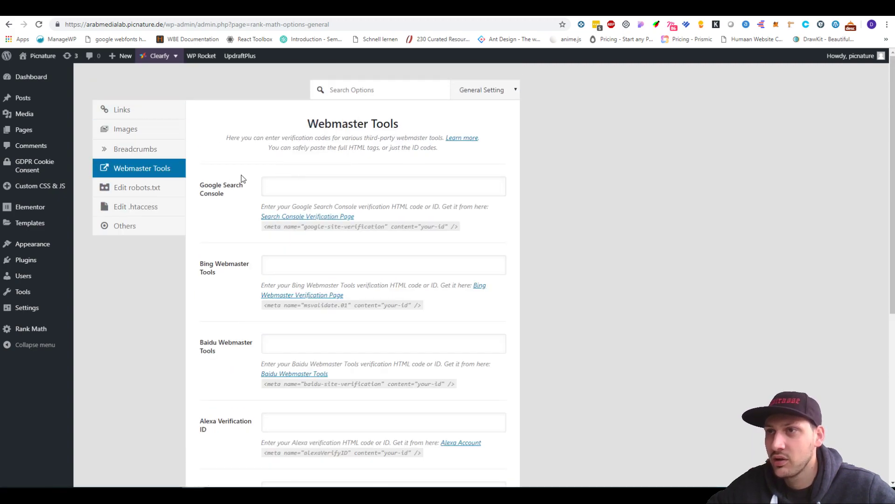
pyautogui.scroll(-4, 227, 380)
pyautogui.scroll(5, 227, 380)
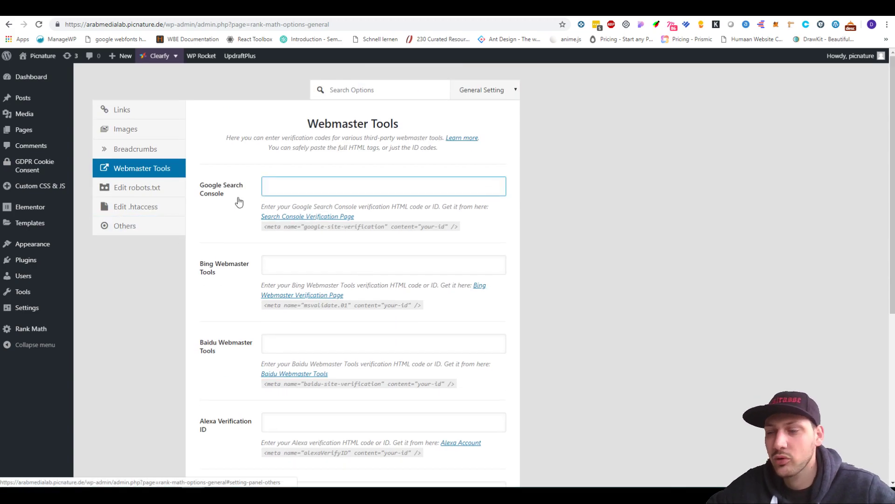
pyautogui.click(137, 187)
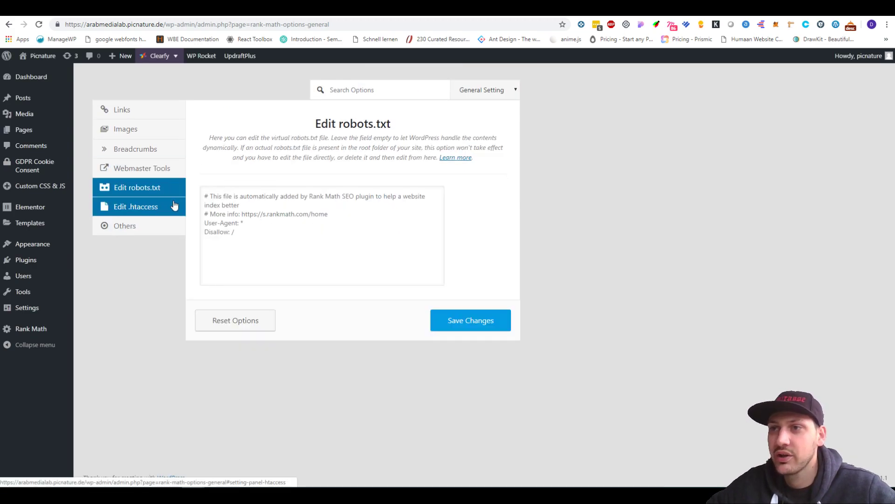
pyautogui.click(211, 196)
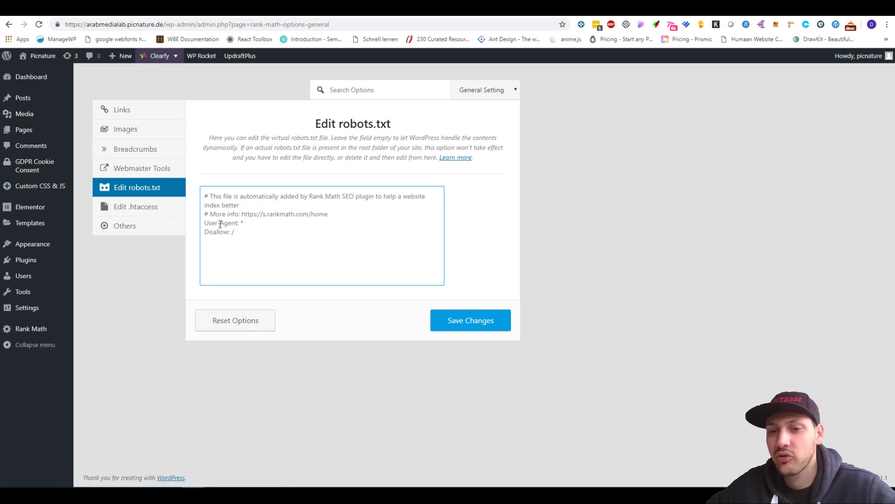
pyautogui.click(145, 190)
pyautogui.click(135, 206)
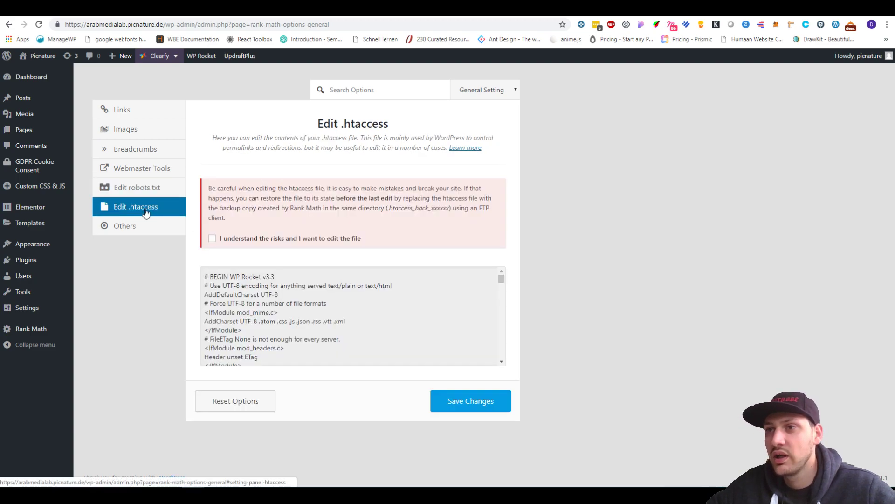
# View Rank Math's Others panel, then the Links redirect options, including Redirect Orphan Media.
pyautogui.click(156, 224)
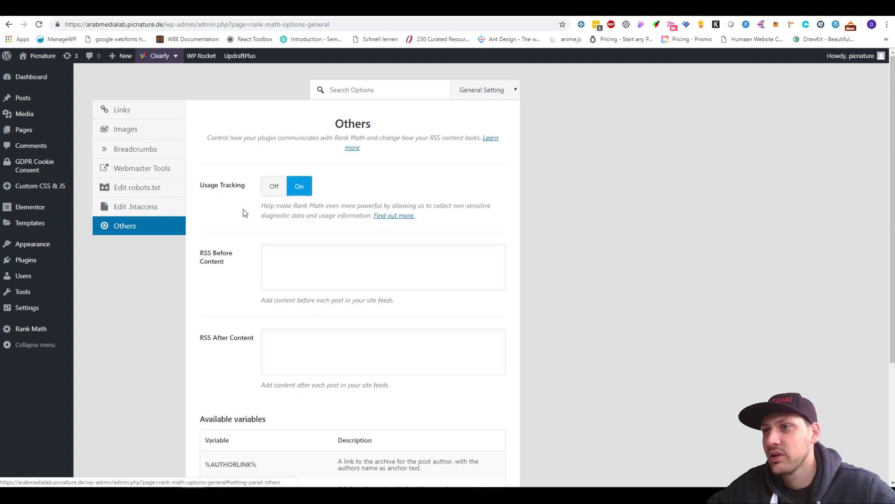
pyautogui.scroll(-5, 243, 210)
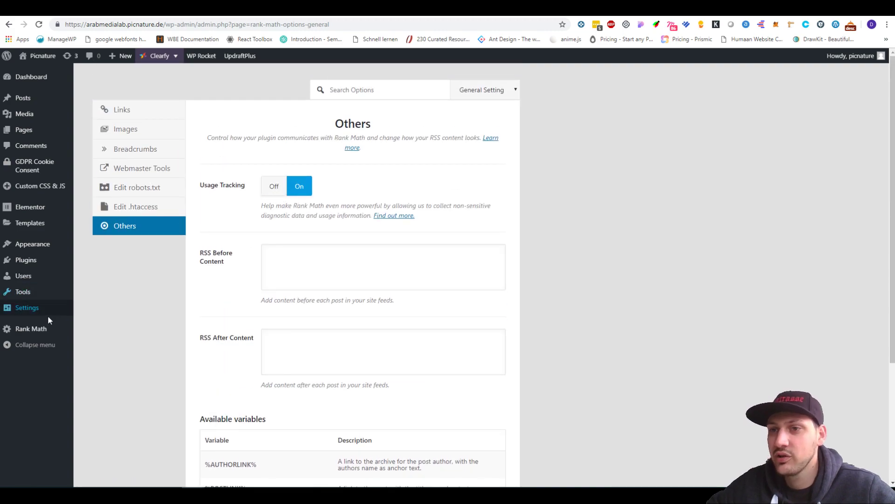
pyautogui.click(509, 88)
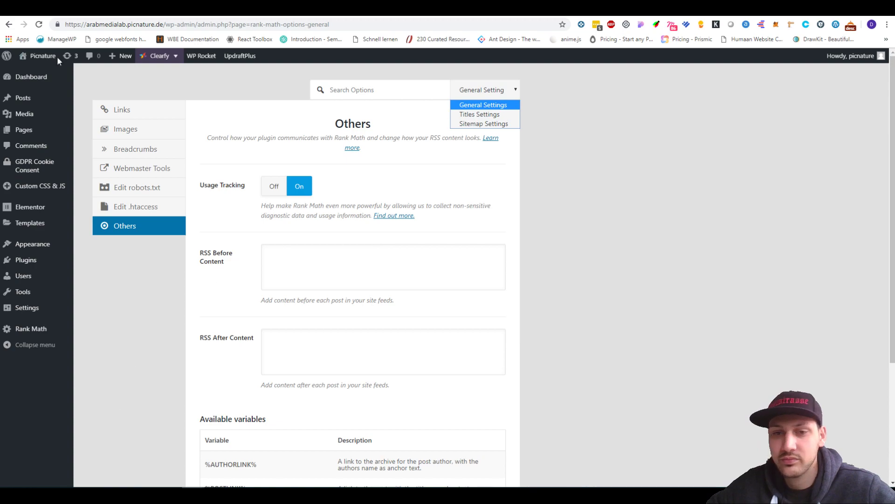
pyautogui.click(156, 115)
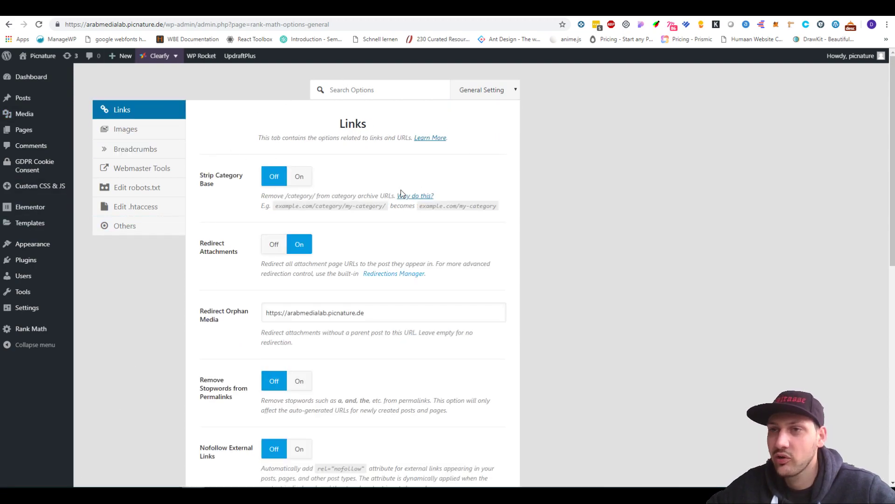
pyautogui.click(385, 313)
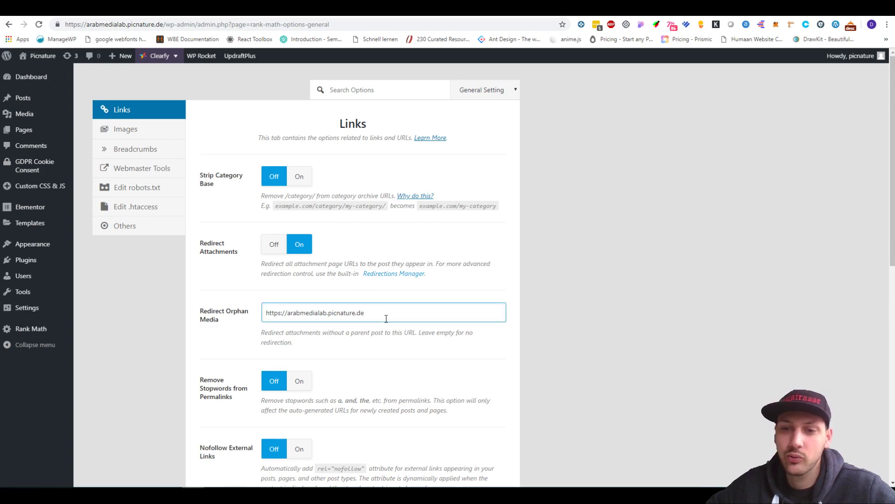
pyautogui.click(326, 203)
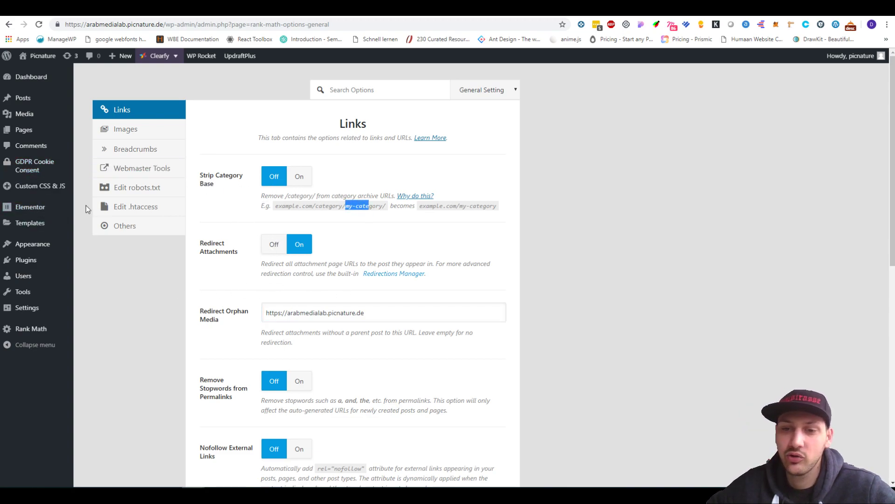
pyautogui.click(136, 206)
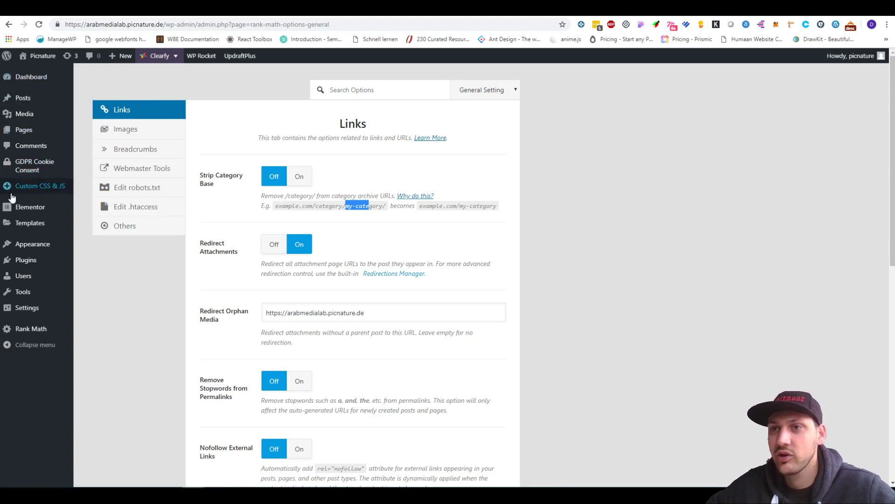
pyautogui.moveTo(26, 259)
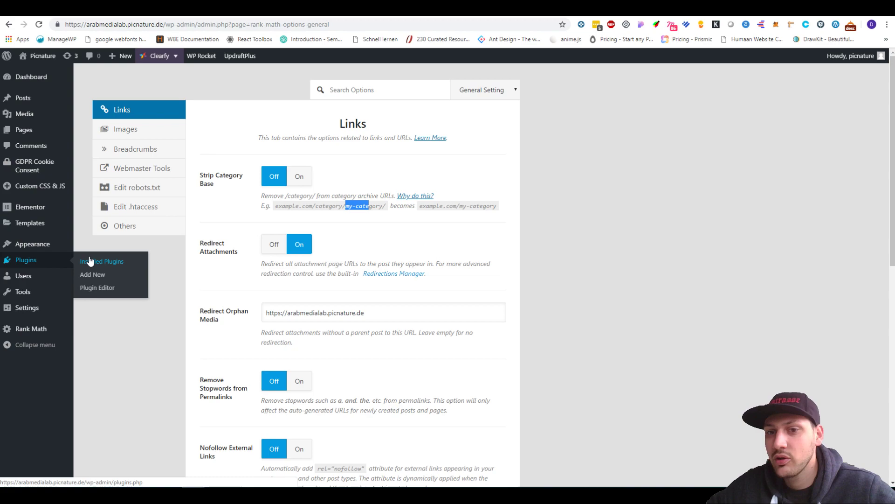
# Return to Installed Plugins and highlight the Rank Math SEO and Simple Custom CSS and JS names.
pyautogui.click(90, 262)
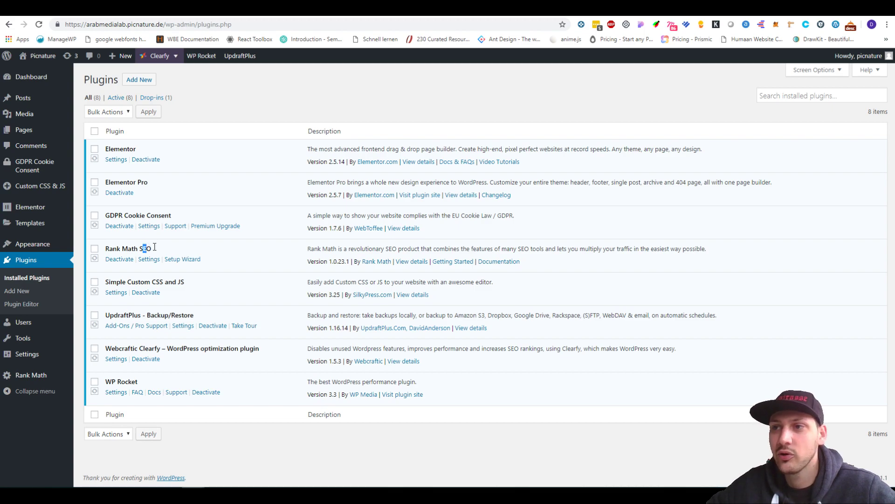
pyautogui.moveTo(104, 249); pyautogui.dragTo(160, 251)
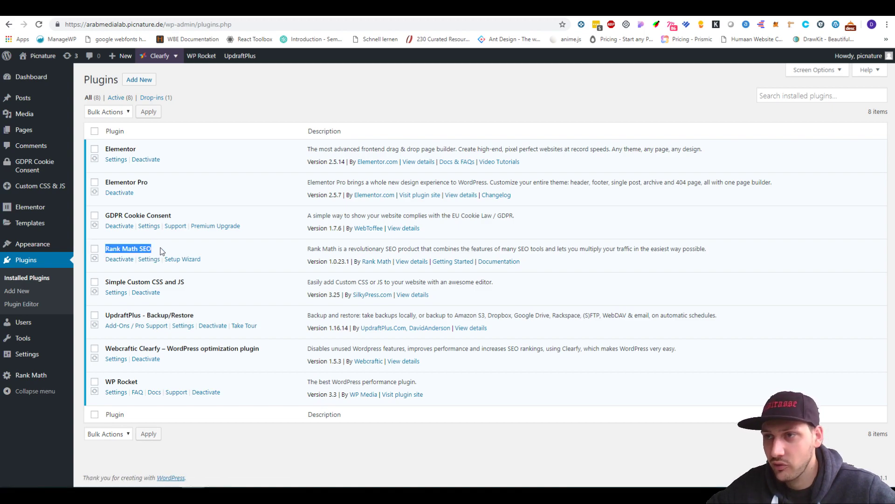
pyautogui.moveTo(105, 281); pyautogui.dragTo(186, 284)
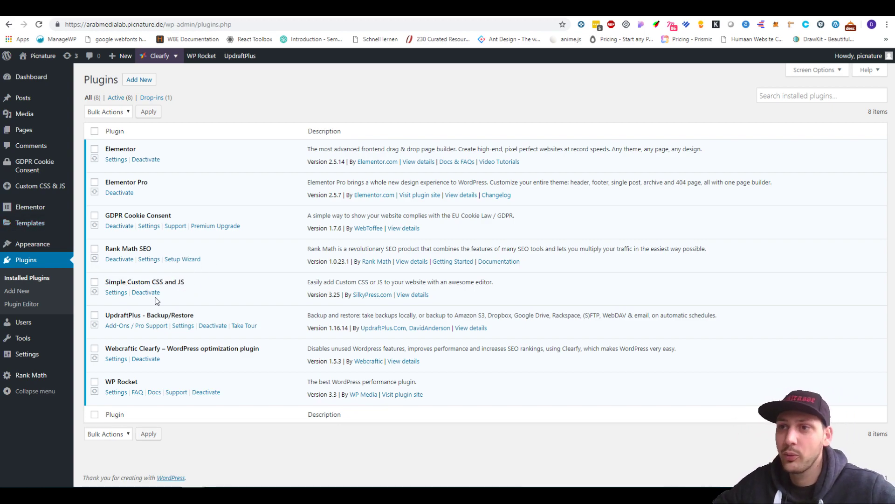
pyautogui.moveTo(128, 283); pyautogui.dragTo(187, 284)
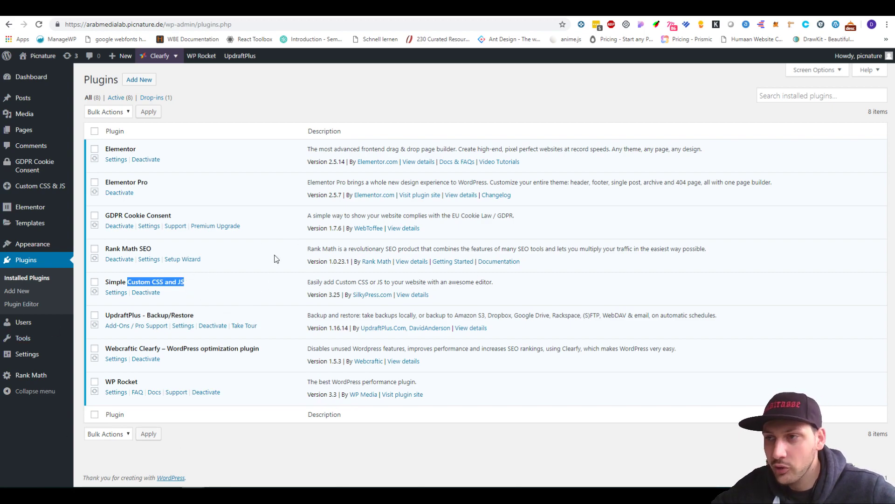
pyautogui.click(194, 295)
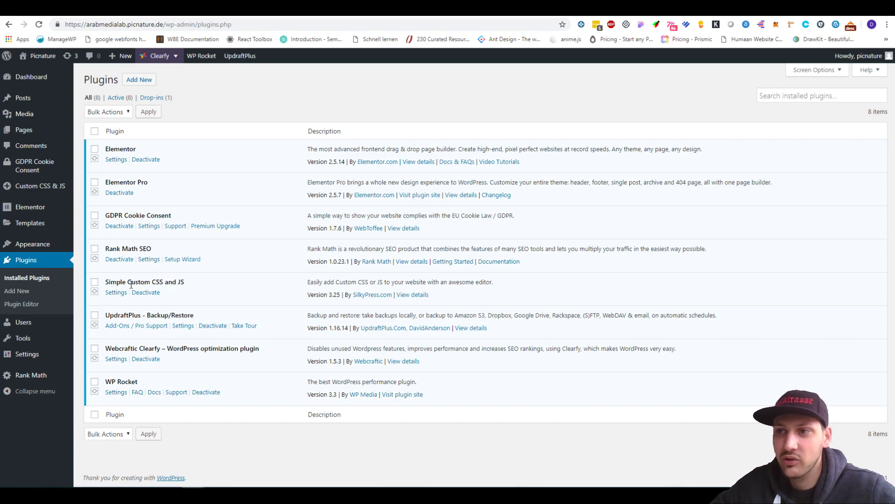
# Highlight the Simple Custom CSS and JS and UpdraftPlus names, then open Custom CSS & JS.
pyautogui.moveTo(130, 283); pyautogui.dragTo(184, 284)
pyautogui.click(183, 284)
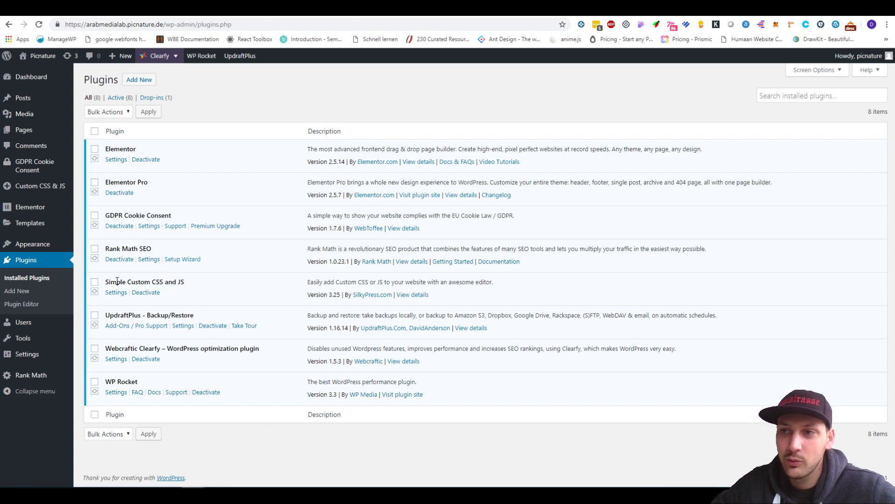
pyautogui.moveTo(117, 283); pyautogui.dragTo(172, 283)
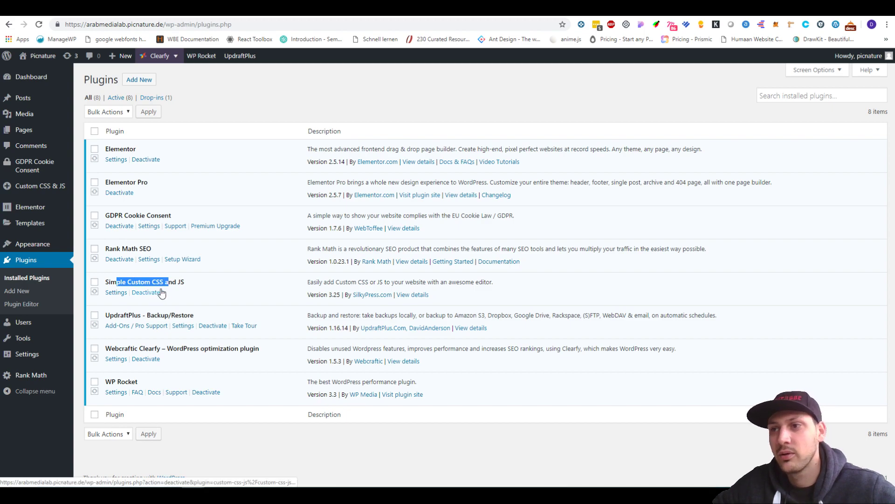
pyautogui.click(168, 285)
pyautogui.moveTo(116, 283); pyautogui.dragTo(184, 282)
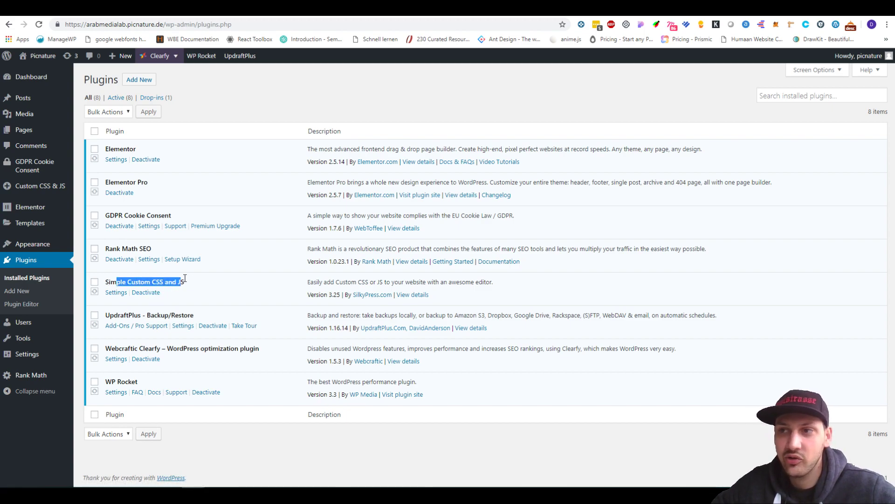
pyautogui.click(200, 281)
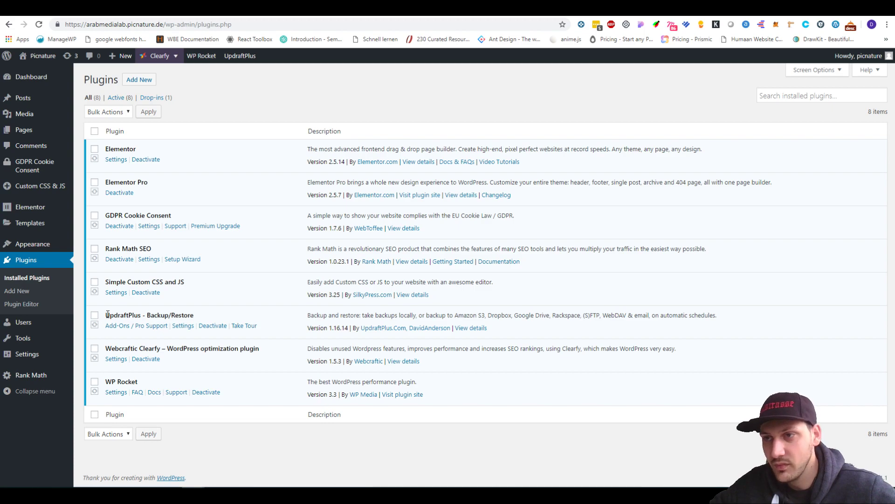
pyautogui.moveTo(106, 314); pyautogui.dragTo(195, 315)
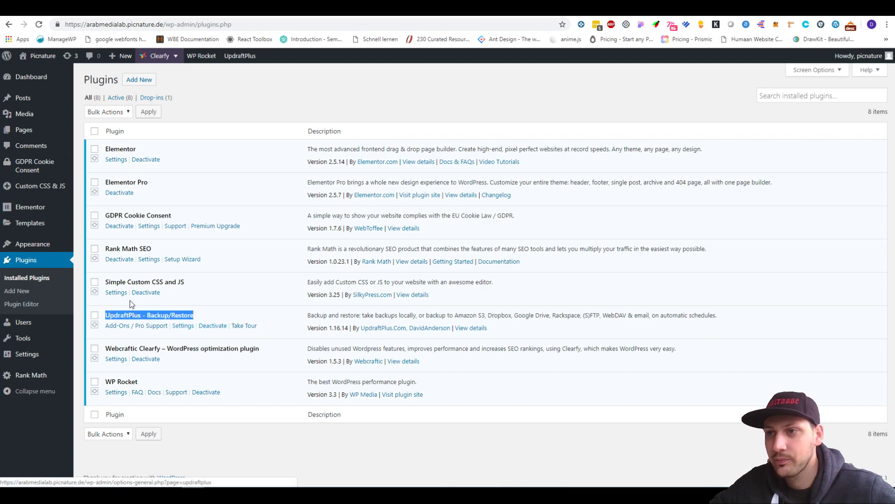
pyautogui.click(115, 293)
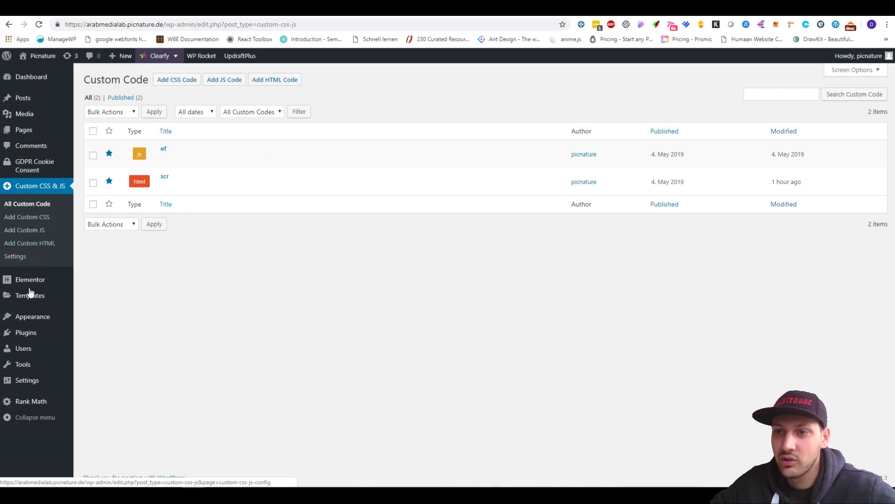
# Return to Plugins > Installed Plugins.
pyautogui.click(90, 334)
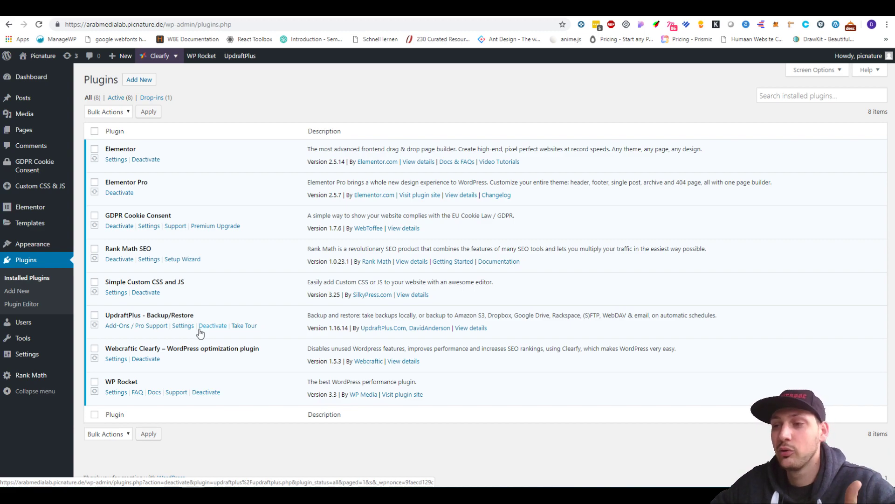
# Highlight UpdraftPlus - Backup/Restore and open its Settings page.
pyautogui.moveTo(106, 315); pyautogui.dragTo(195, 325)
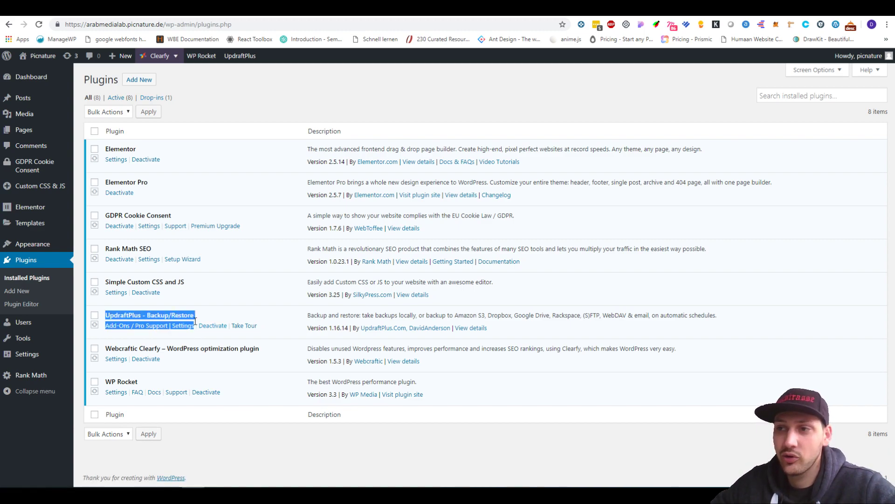
pyautogui.click(154, 326)
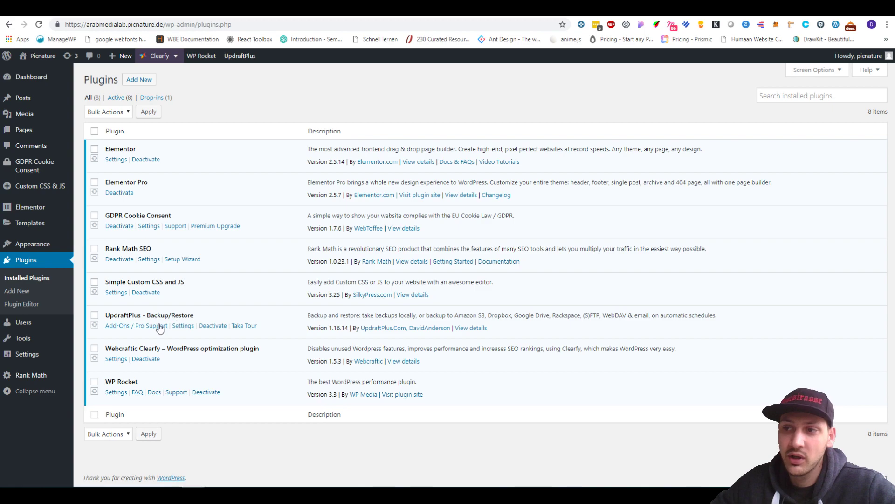
pyautogui.click(183, 325)
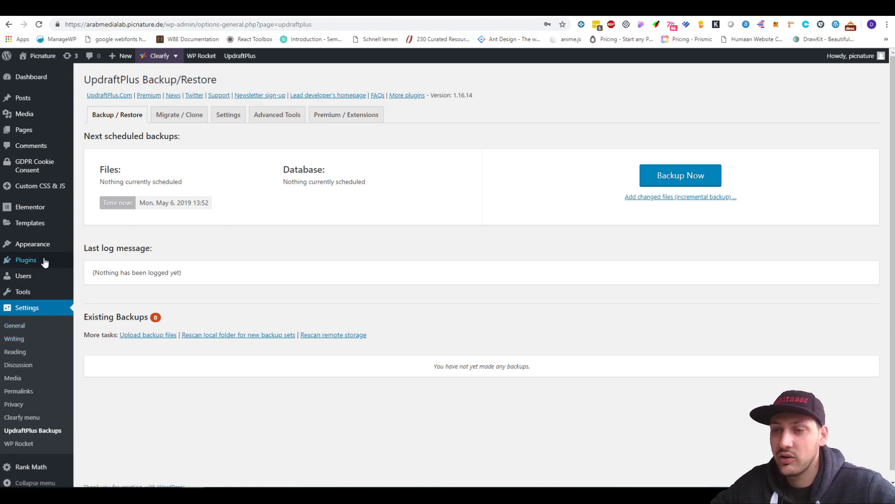
# Return to Installed Plugins and open Webcraftic Clearfy's Settings.
pyautogui.moveTo(26, 259)
pyautogui.click(102, 262)
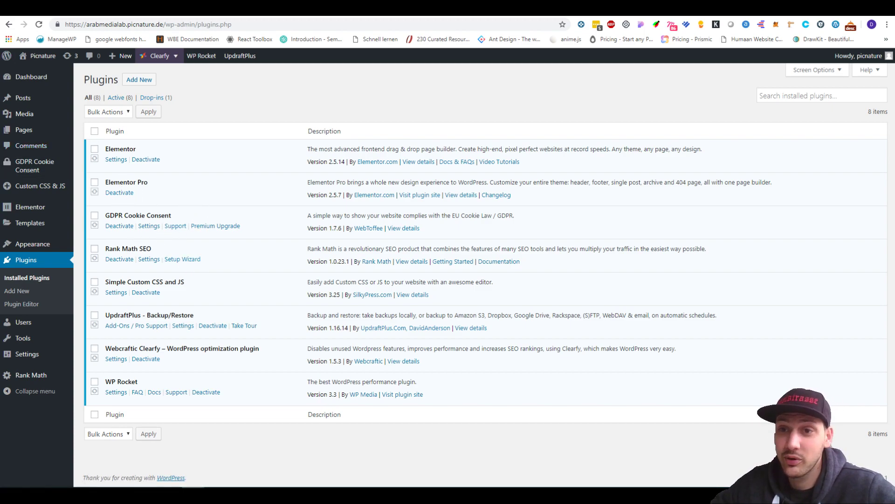
pyautogui.click(116, 359)
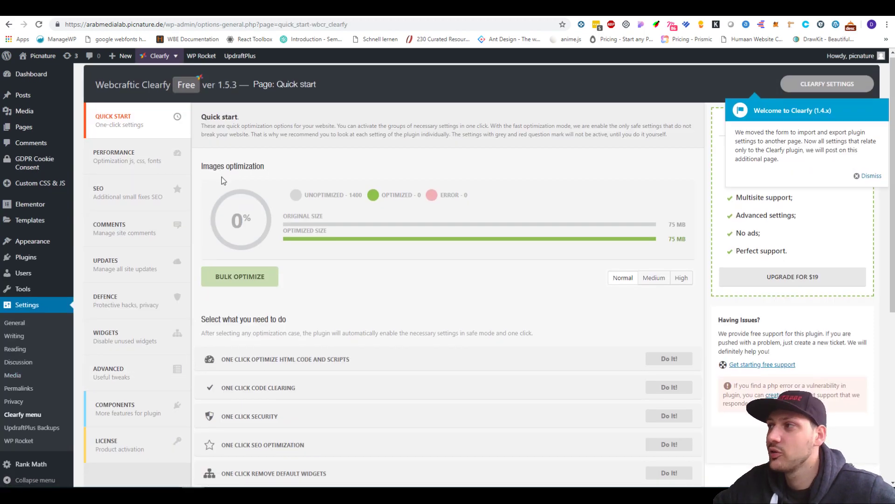
pyautogui.scroll(-5, 224, 178)
pyautogui.scroll(5, 308, 133)
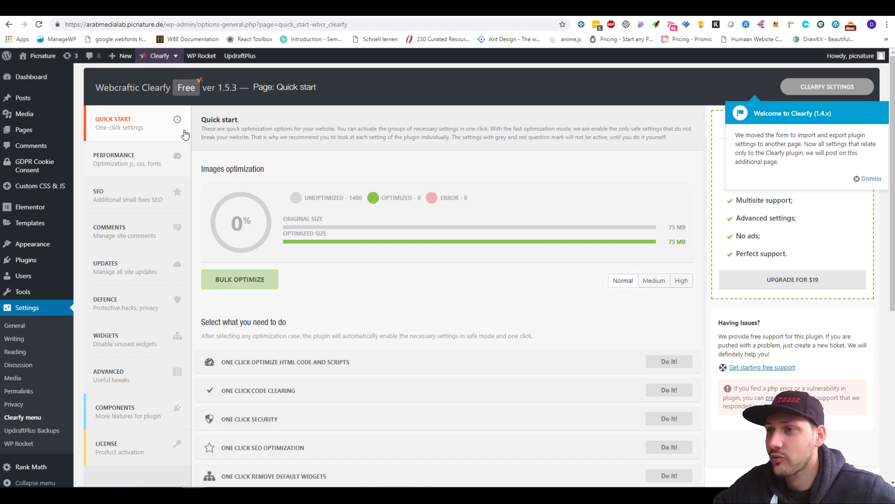
# Review Clearfy's Performance, Minify (Html/JS/CSS) and SEO pages, ending on Components.
pyautogui.click(140, 155)
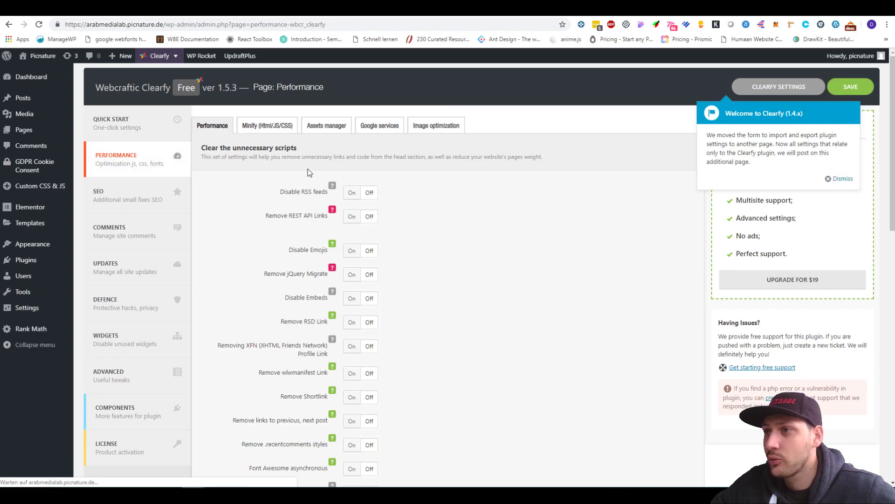
pyautogui.scroll(-2, 370, 198)
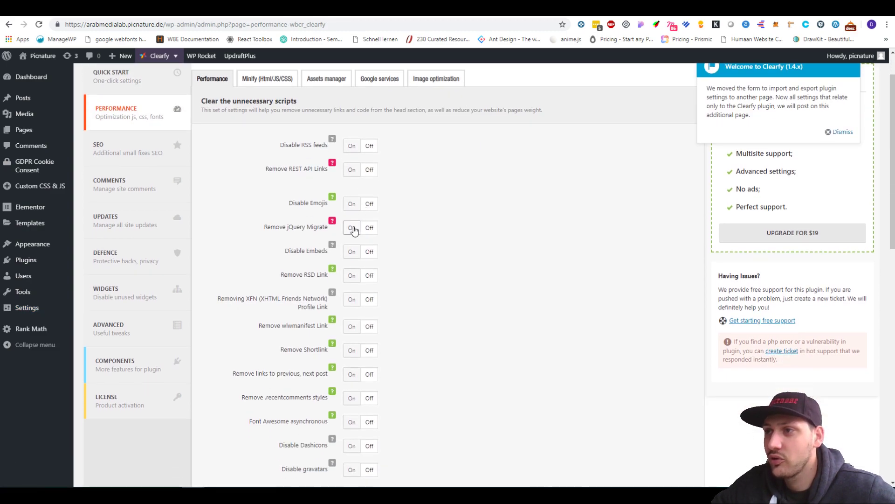
pyautogui.scroll(-2, 348, 249)
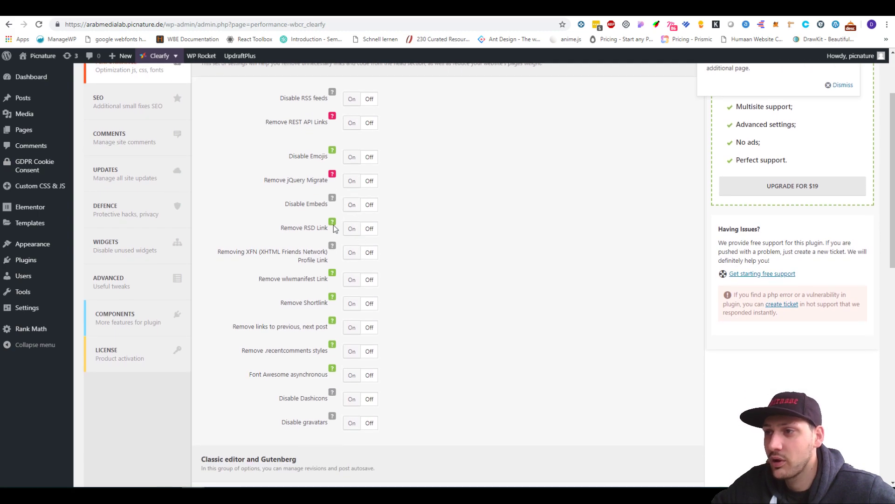
pyautogui.scroll(3, 335, 231)
pyautogui.scroll(-7, 322, 280)
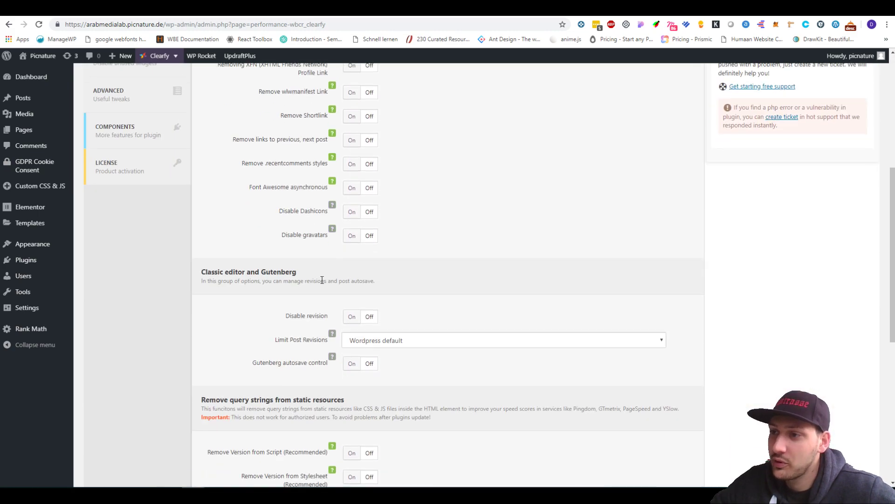
pyautogui.scroll(-5, 323, 280)
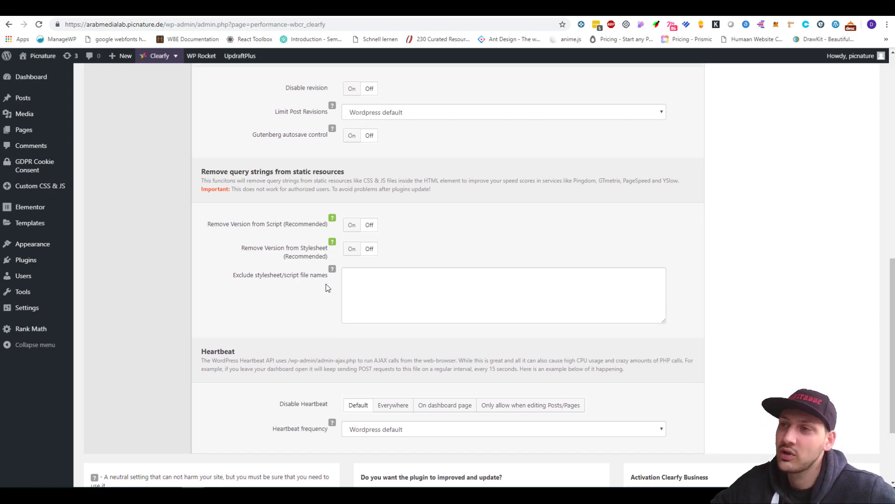
pyautogui.scroll(3, 327, 284)
pyautogui.scroll(8, 332, 287)
pyautogui.scroll(5, 335, 295)
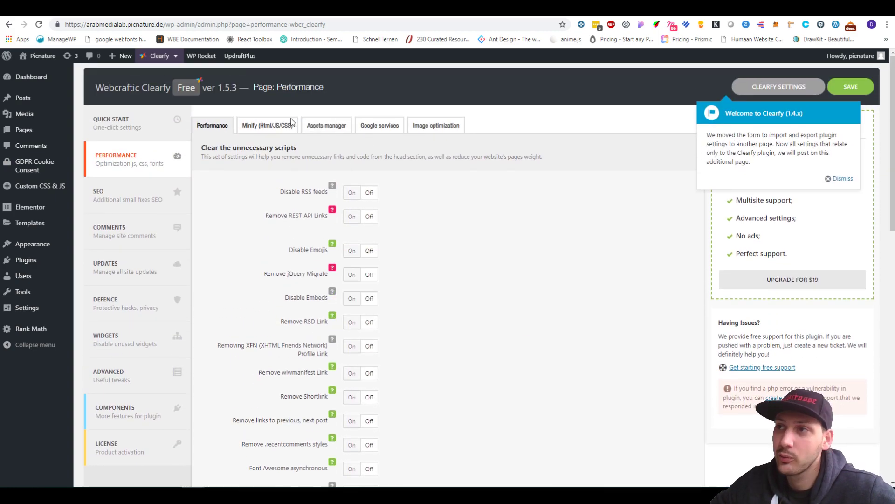
pyautogui.click(267, 125)
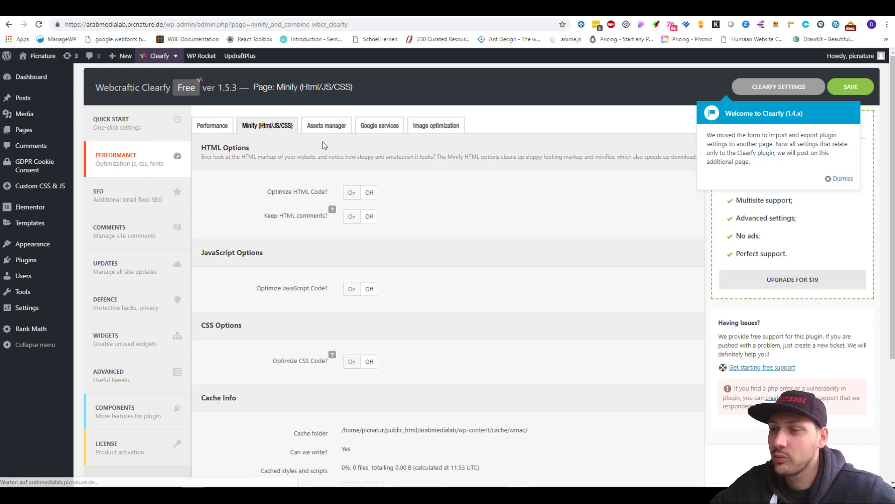
pyautogui.scroll(-5, 272, 404)
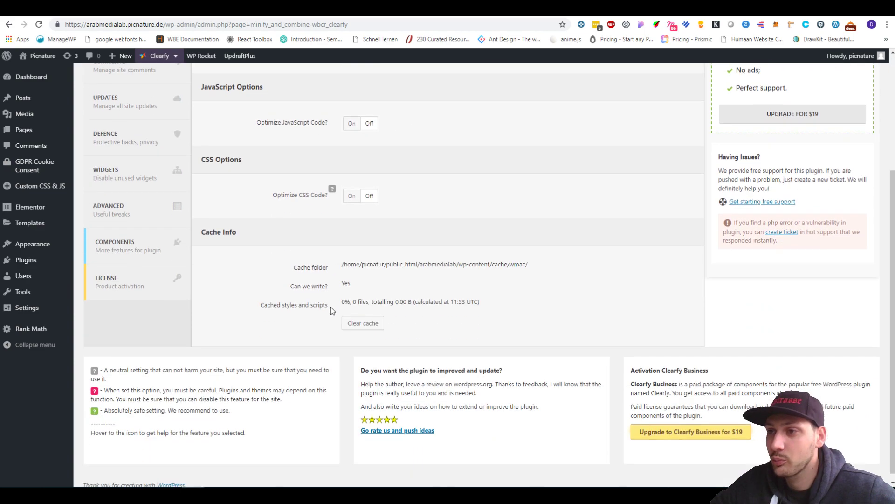
pyautogui.scroll(4, 259, 280)
pyautogui.scroll(2, 260, 193)
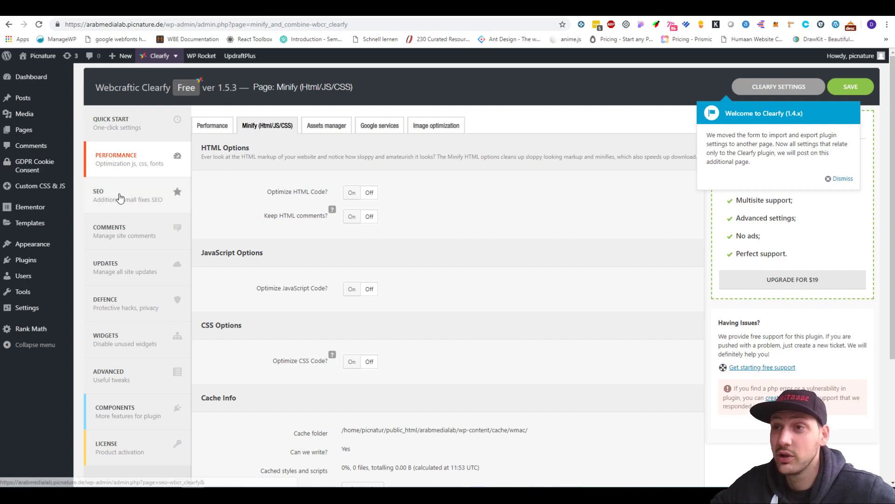
pyautogui.click(117, 196)
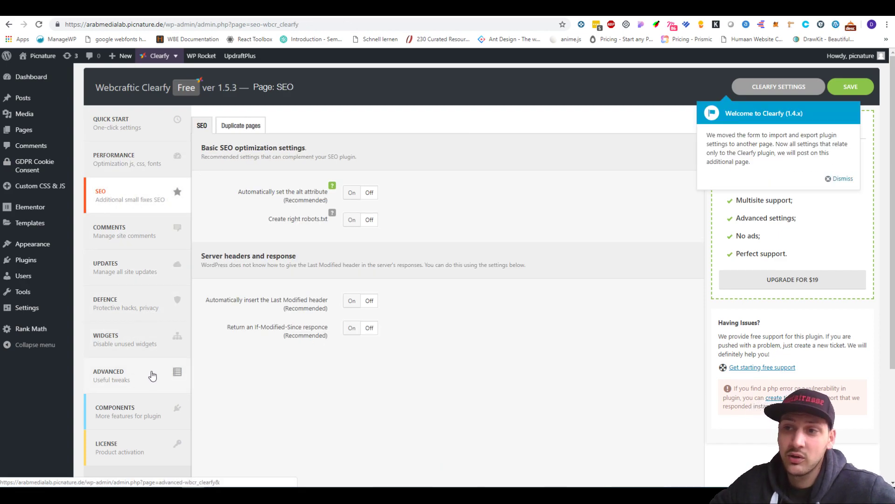
pyautogui.click(138, 403)
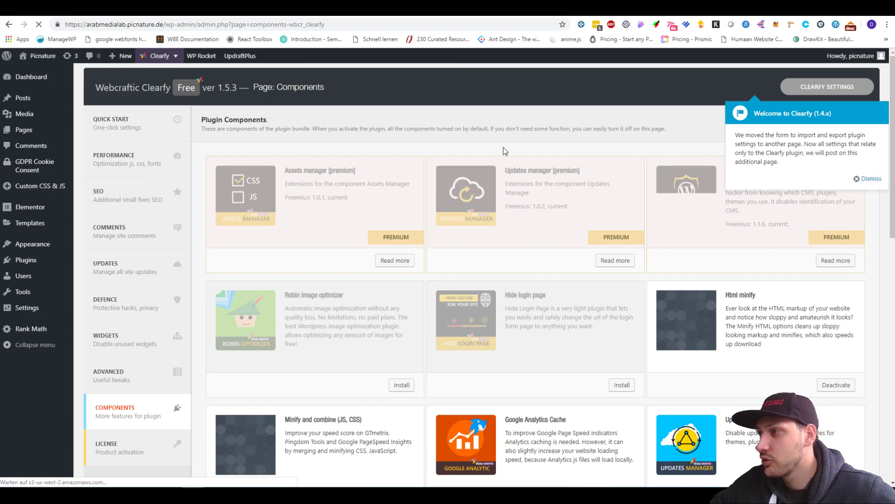
# Dismiss the Welcome to Clearfy notice, highlight Hide my wp and wp-admin, then open Installed Plugins.
pyautogui.click(870, 179)
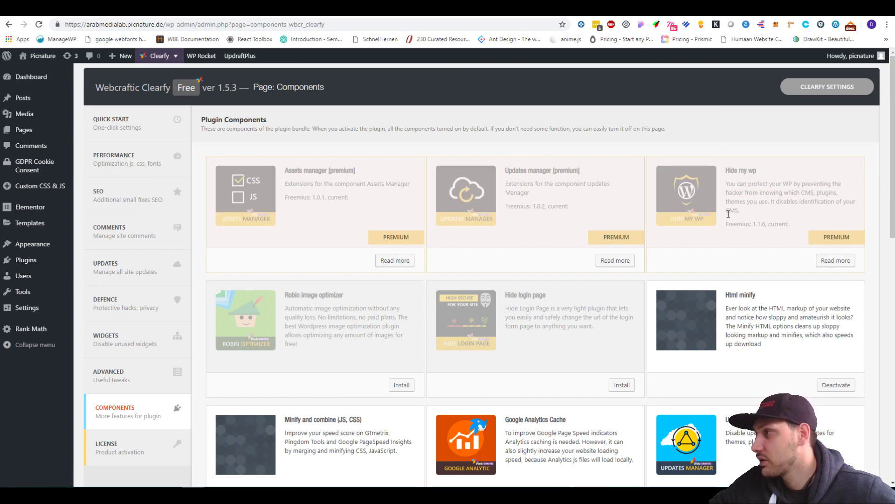
pyautogui.moveTo(726, 181); pyautogui.dragTo(768, 202)
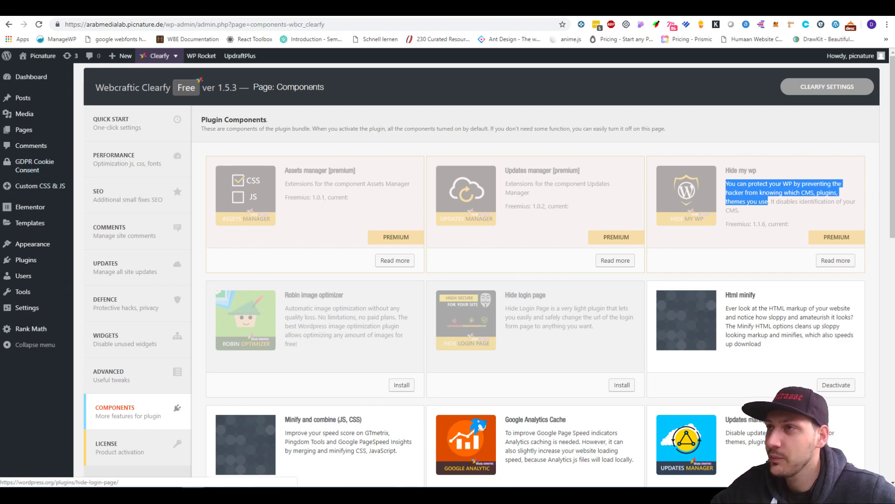
pyautogui.doubleClick(180, 24)
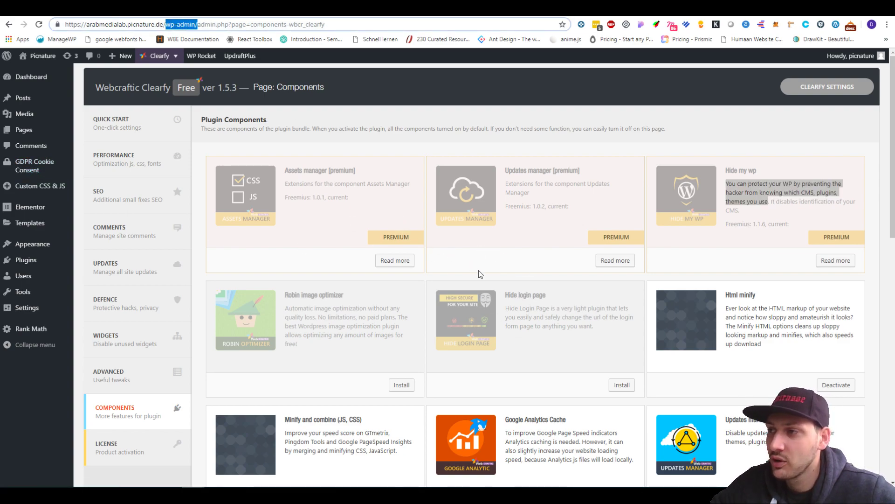
pyautogui.click(170, 24)
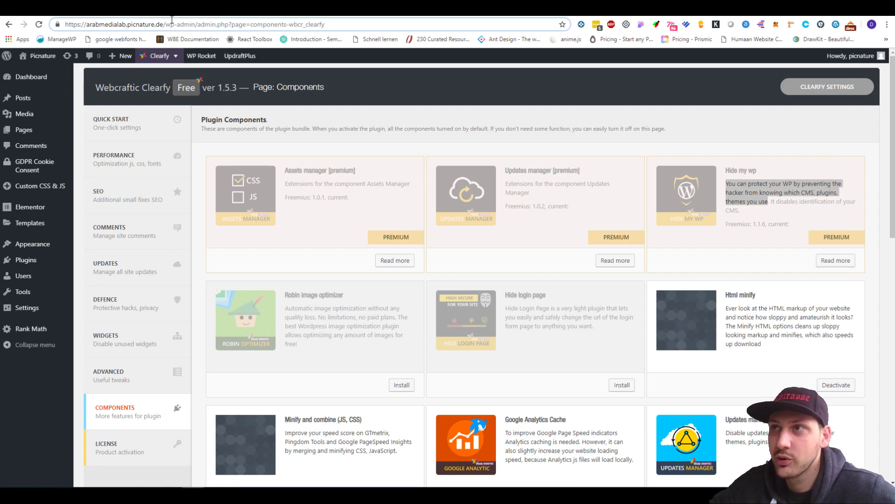
pyautogui.moveTo(165, 24); pyautogui.dragTo(196, 26)
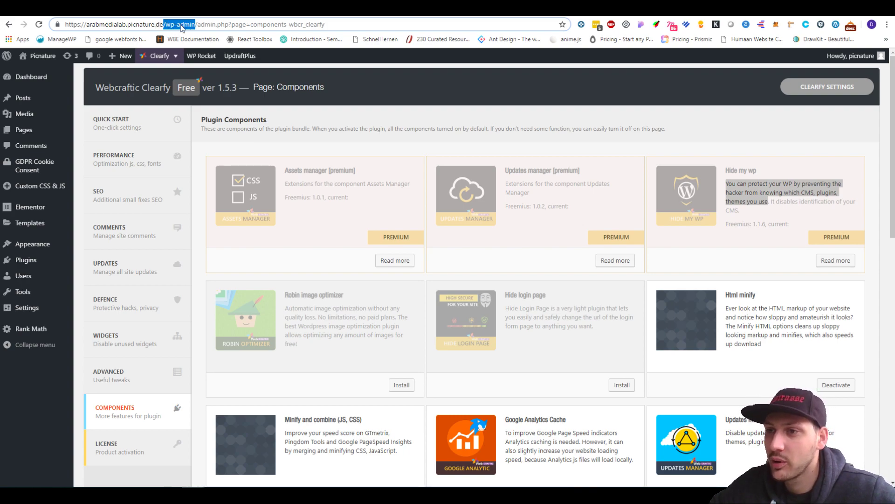
pyautogui.moveTo(27, 260)
pyautogui.click(97, 262)
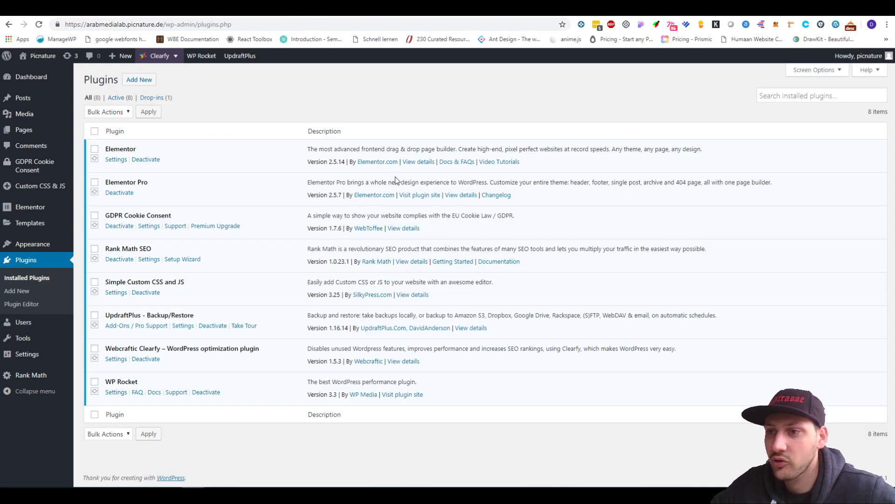
# Highlight the Clearfy plugin name, then open WP Rocket's settings dashboard.
pyautogui.moveTo(105, 349); pyautogui.dragTo(252, 355)
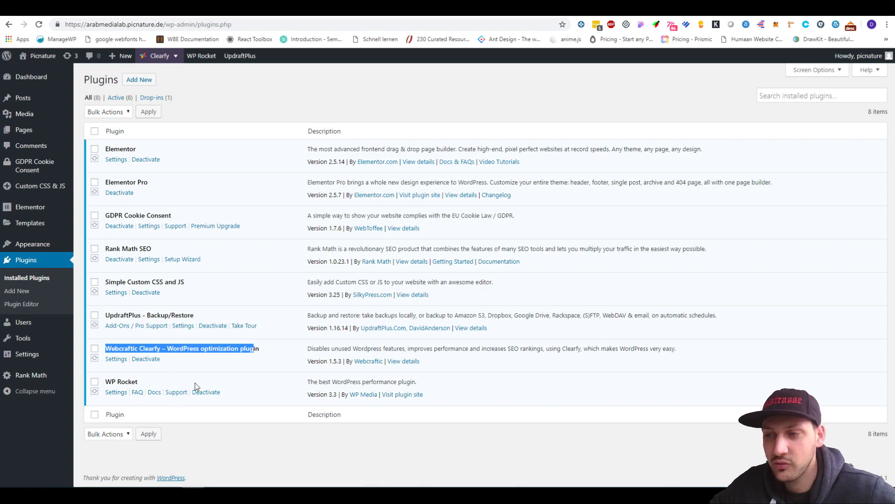
pyautogui.click(115, 392)
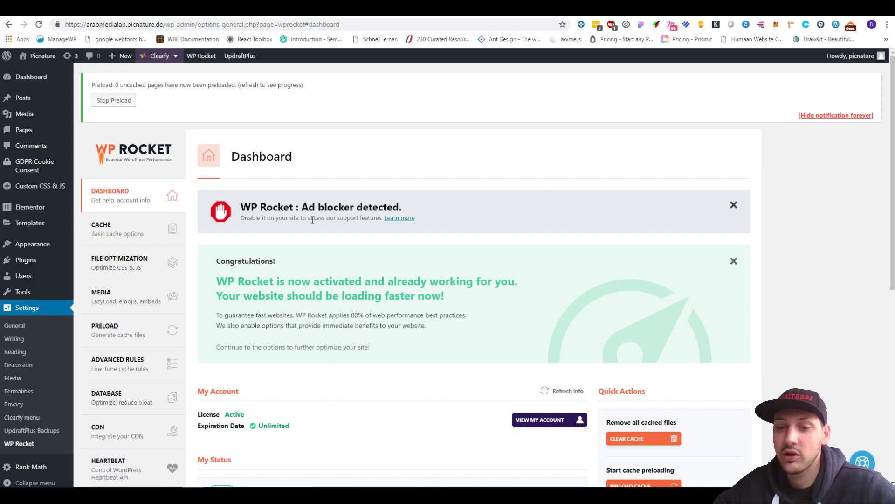
pyautogui.scroll(-8, 315, 286)
pyautogui.scroll(3, 314, 287)
pyautogui.scroll(4, 210, 350)
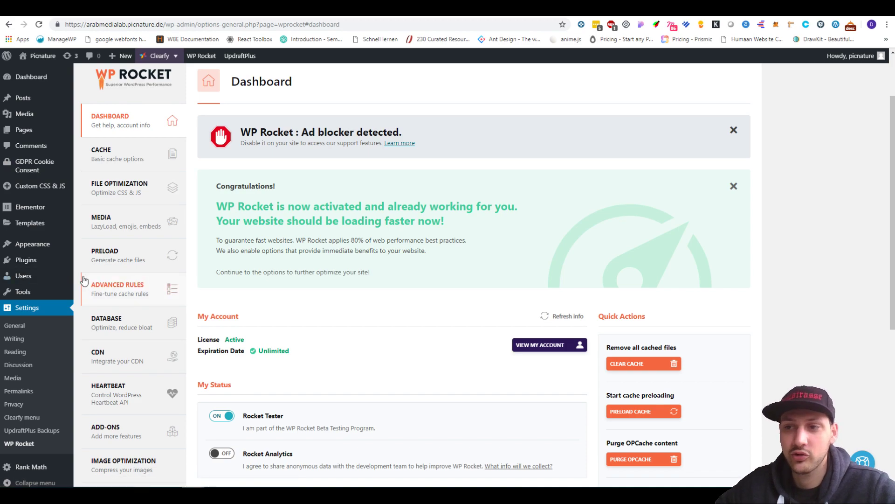
pyautogui.moveTo(23, 276)
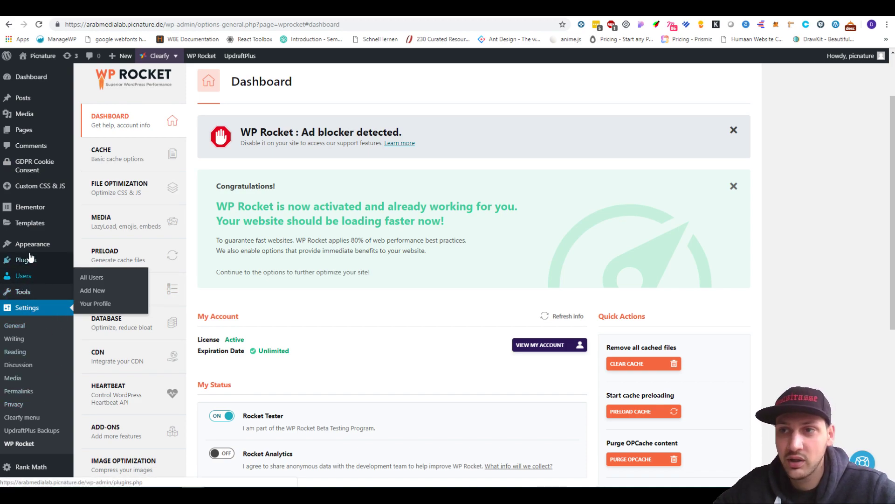
pyautogui.click(26, 260)
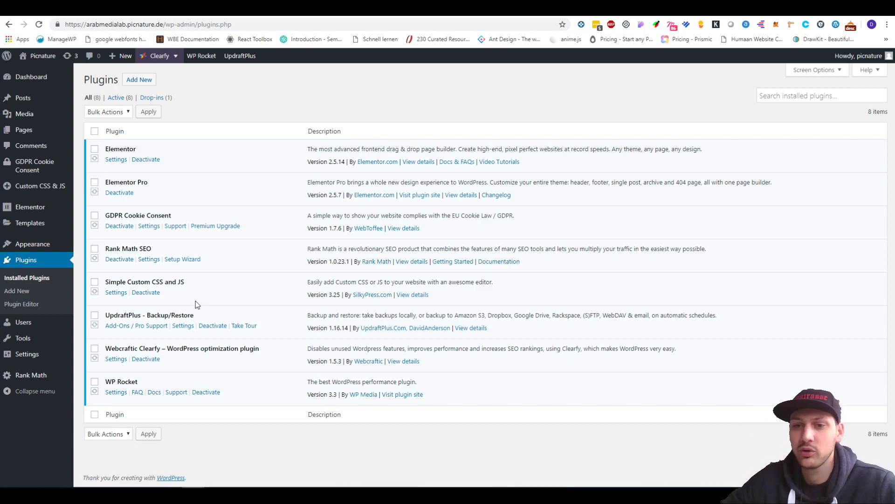
pyautogui.moveTo(113, 248); pyautogui.dragTo(141, 248)
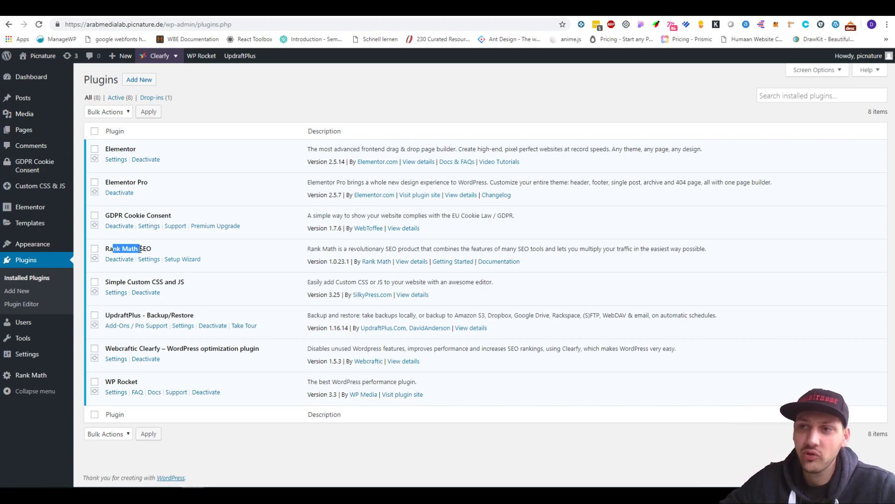